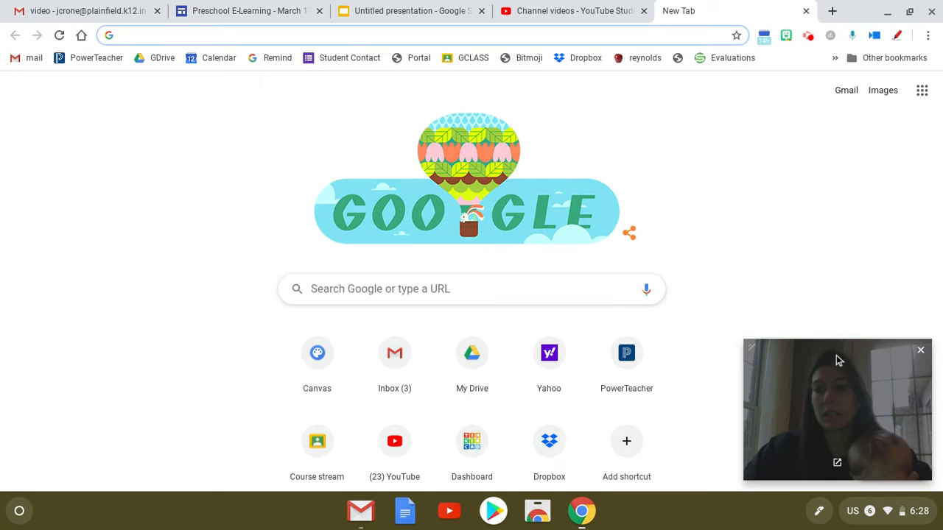
Search Google for youtube, open the YouTube site and check which account is signed in.
click(920, 353)
click(376, 293)
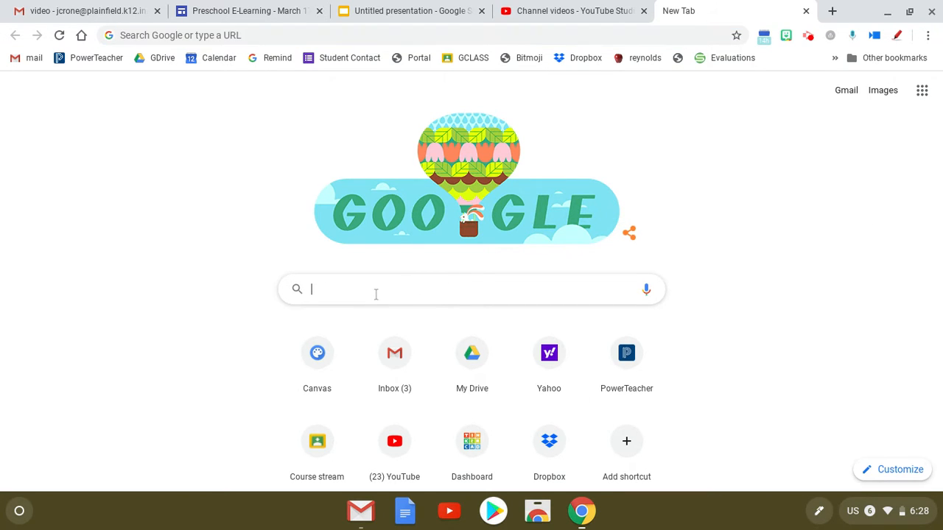
text(youtube)
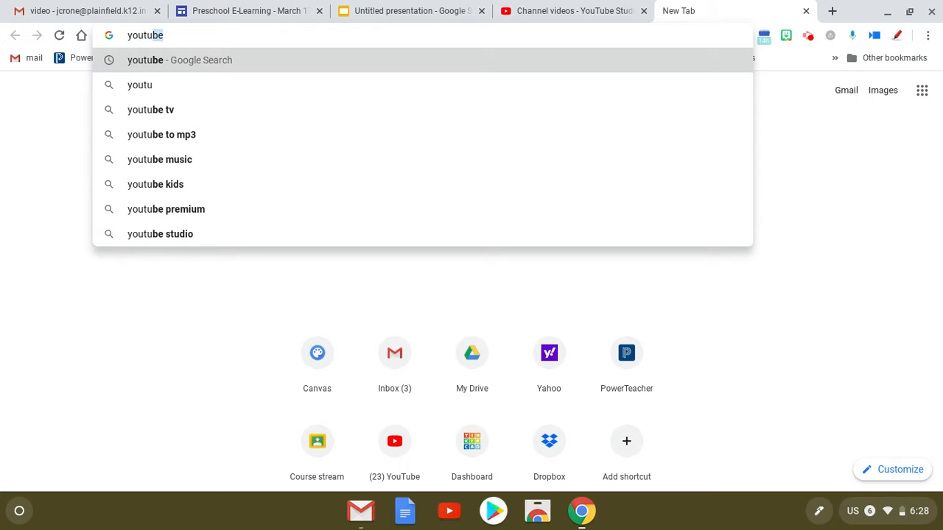
key(Return)
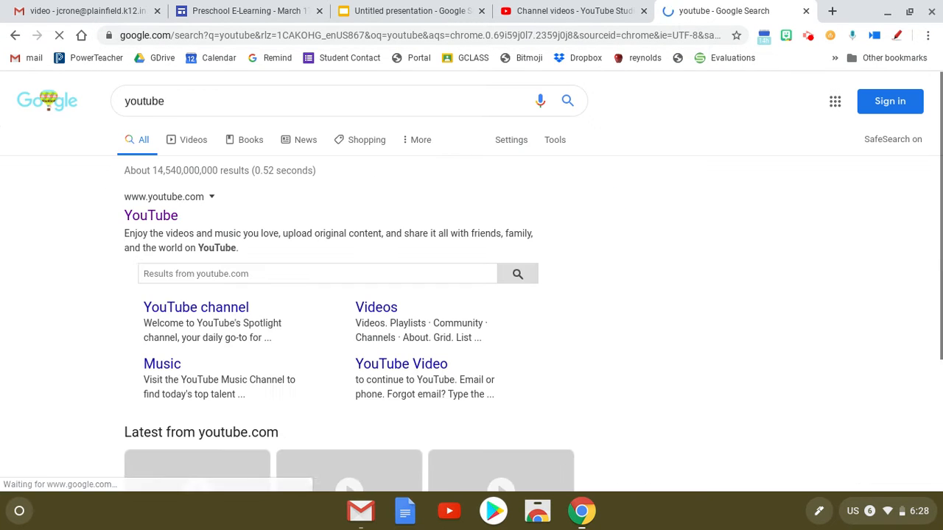
click(140, 214)
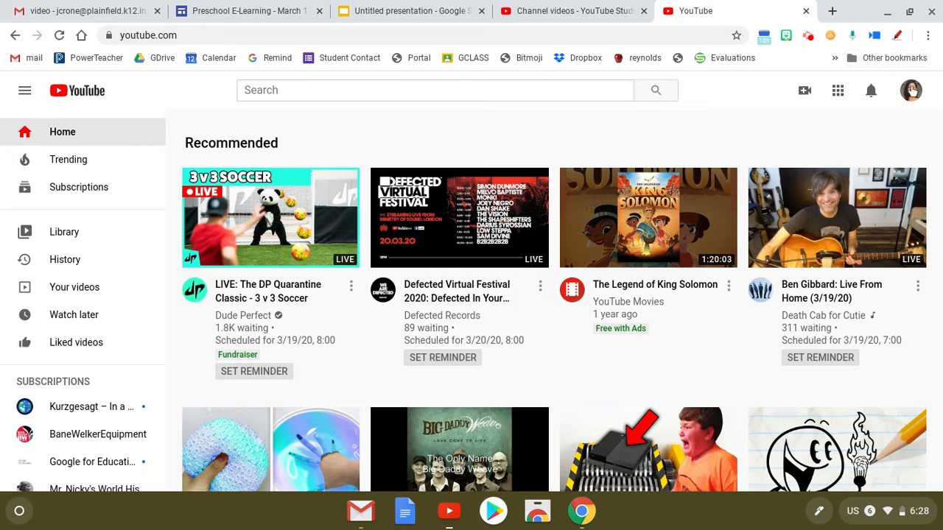
click(912, 89)
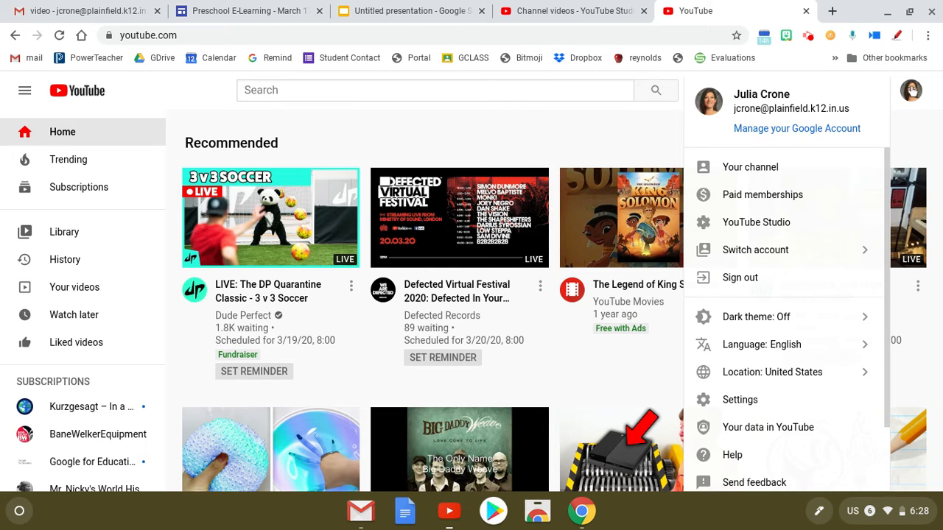
click(918, 132)
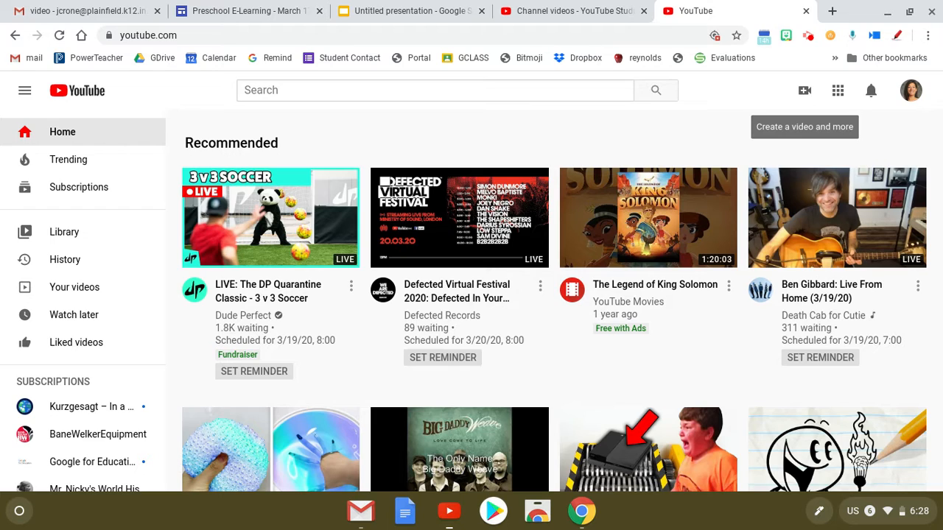
Start a new YouTube video upload and choose the file A Video.webm.
click(806, 90)
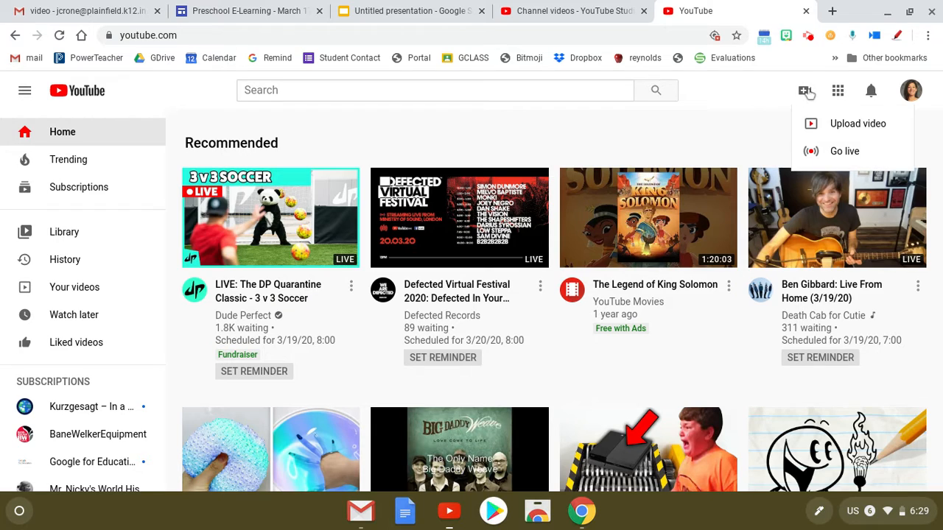
click(843, 123)
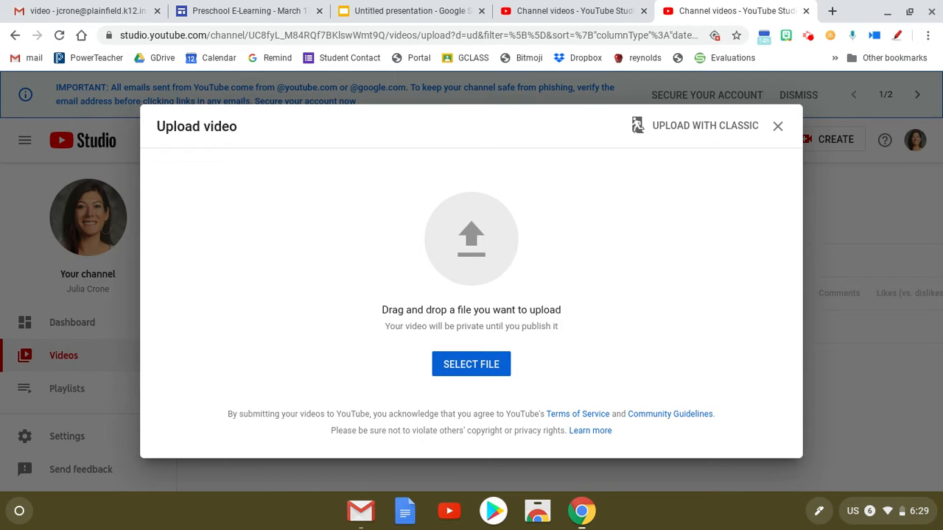
click(464, 368)
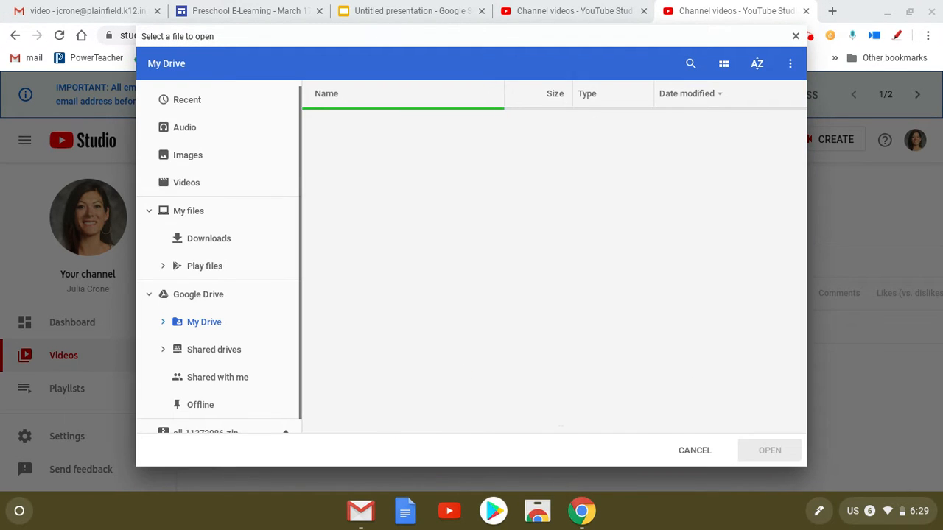
double_click(361, 398)
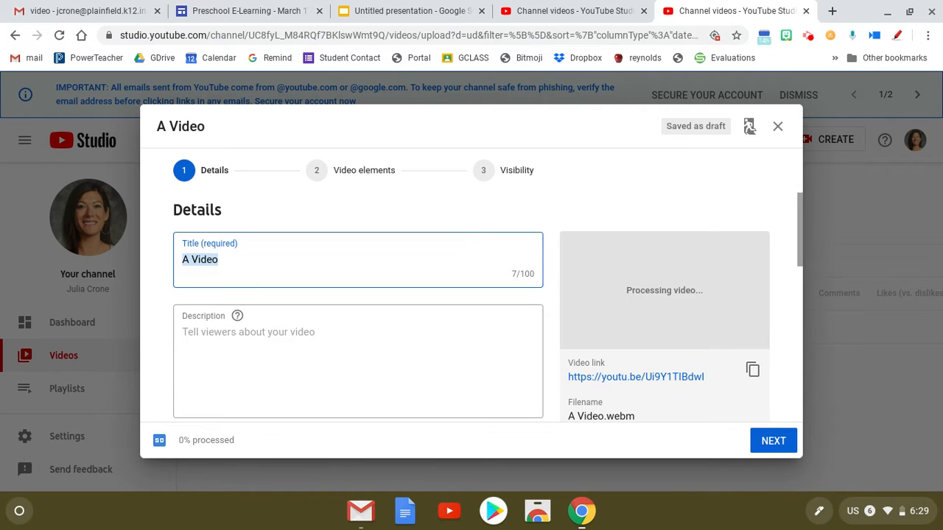
Title the uploaded video Cell Division and mark it as made for kids.
text(C)
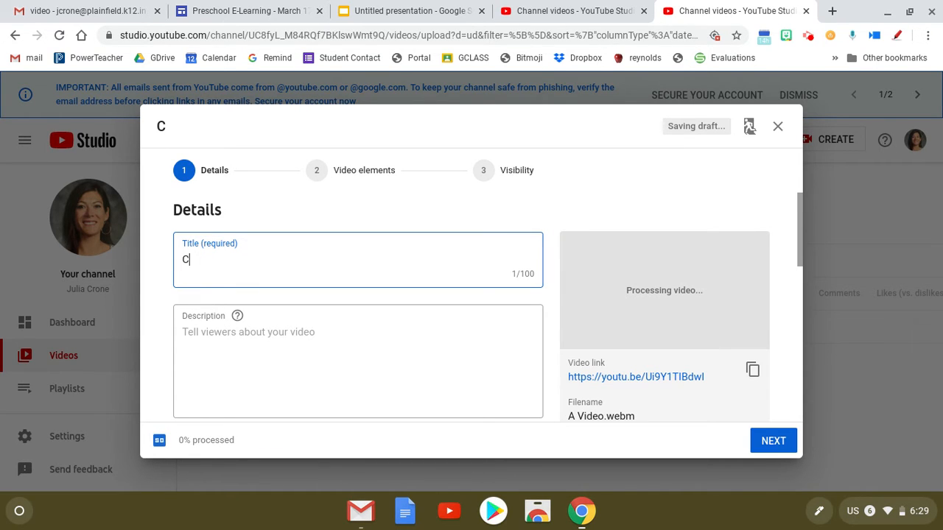
text(ell Division)
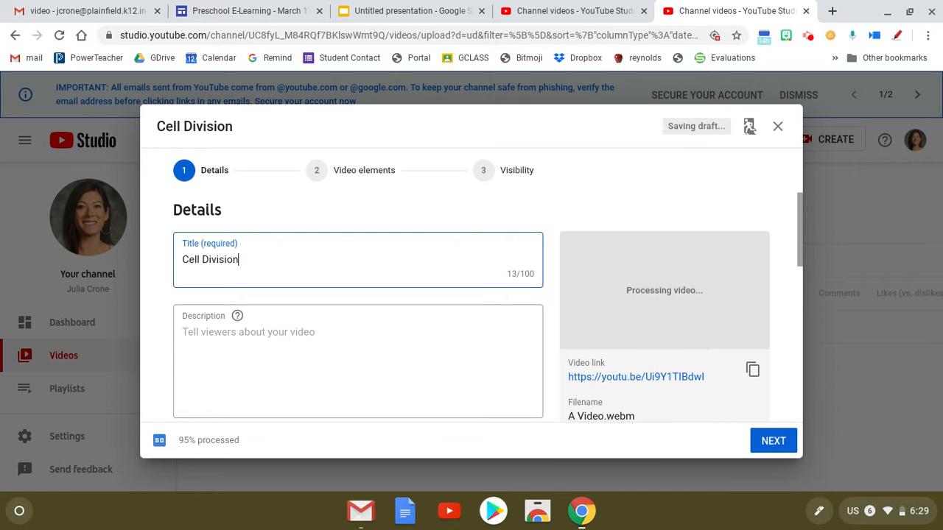
scroll(471, 309, down, 5)
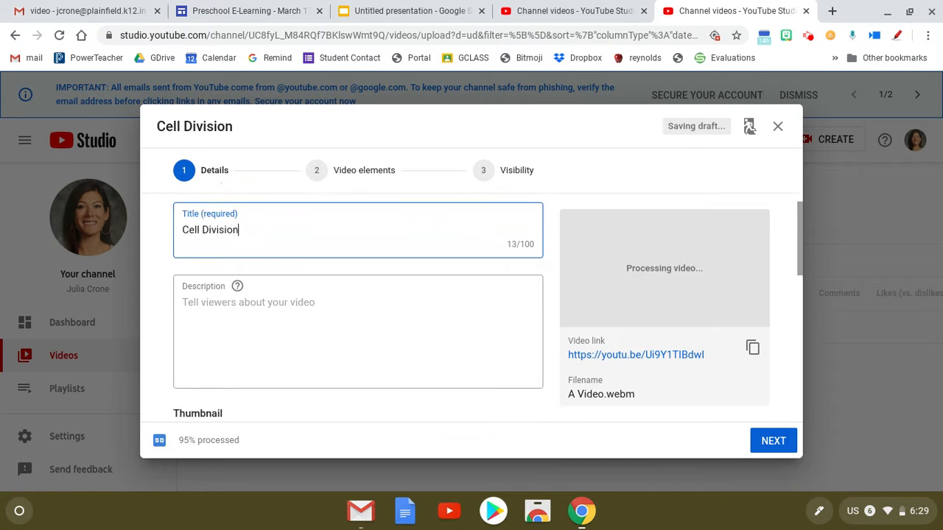
scroll(472, 310, down, 1)
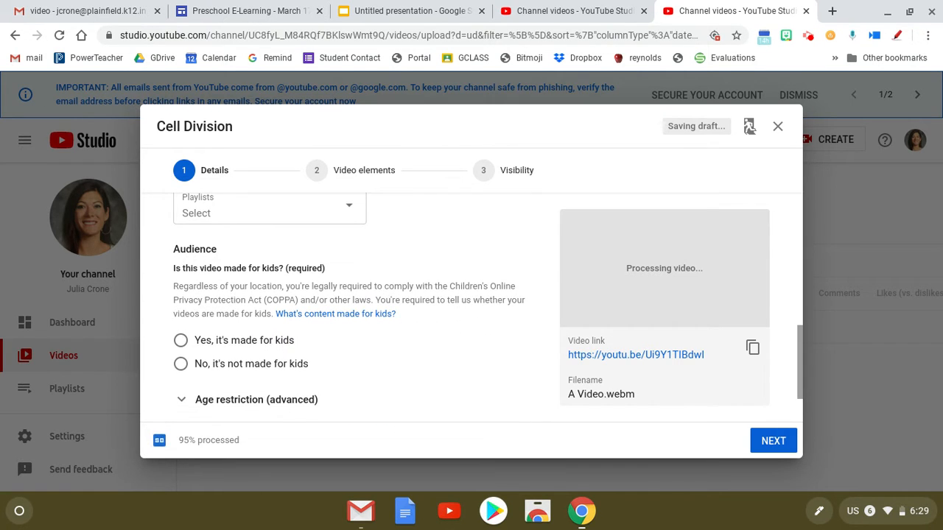
click(181, 341)
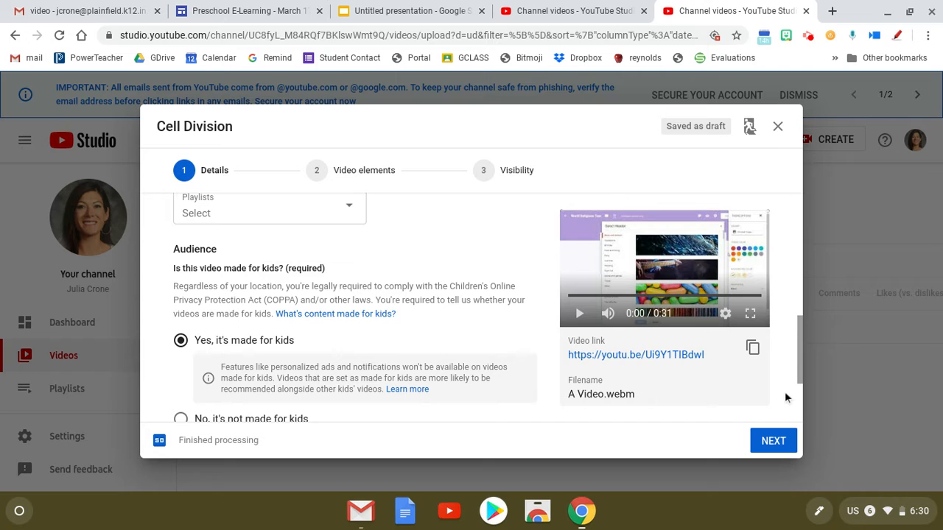
Continue past the video elements without adding any and set the video's visibility to Unlisted.
click(783, 442)
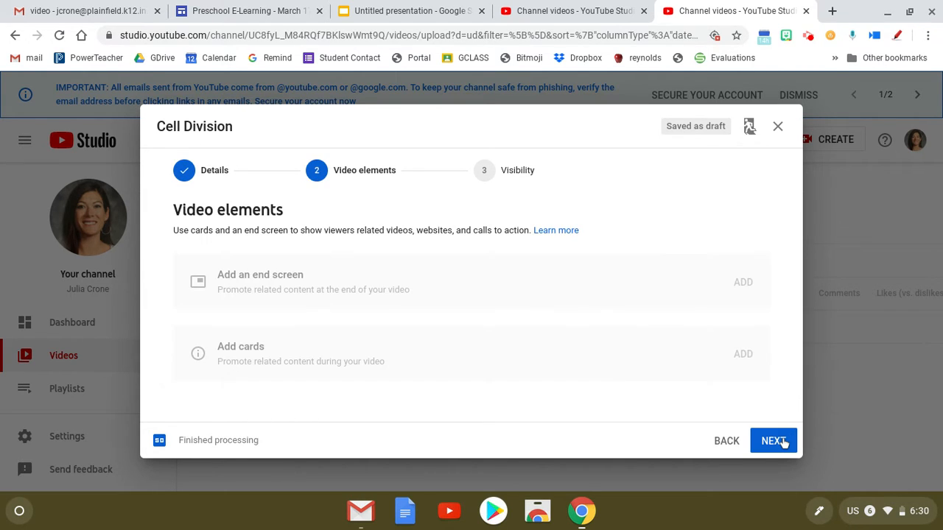
click(782, 442)
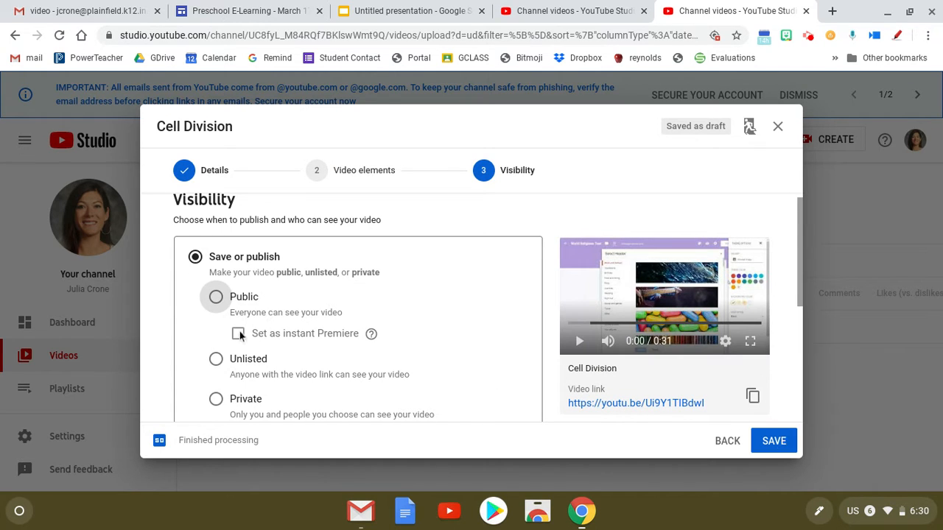
click(215, 363)
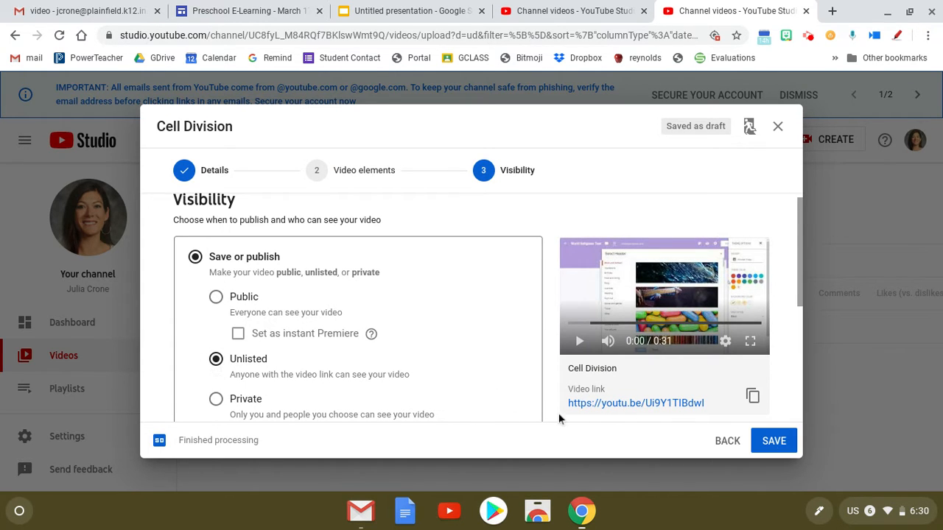
Copy the Cell Division video's link and save the video to publish it.
click(751, 397)
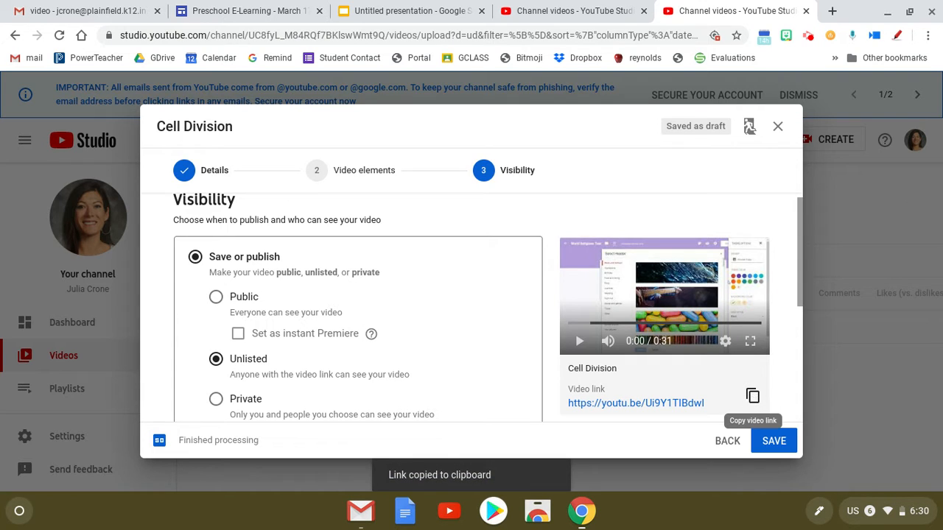
click(773, 440)
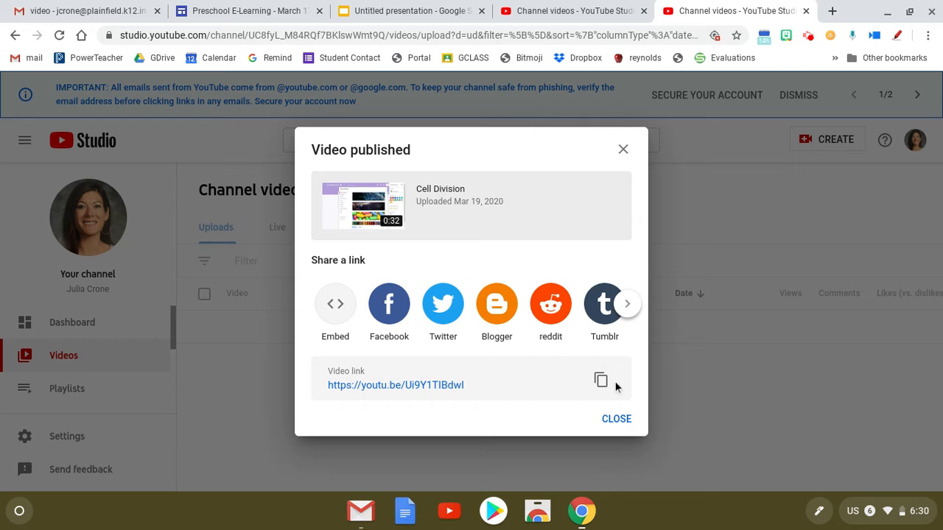
click(616, 419)
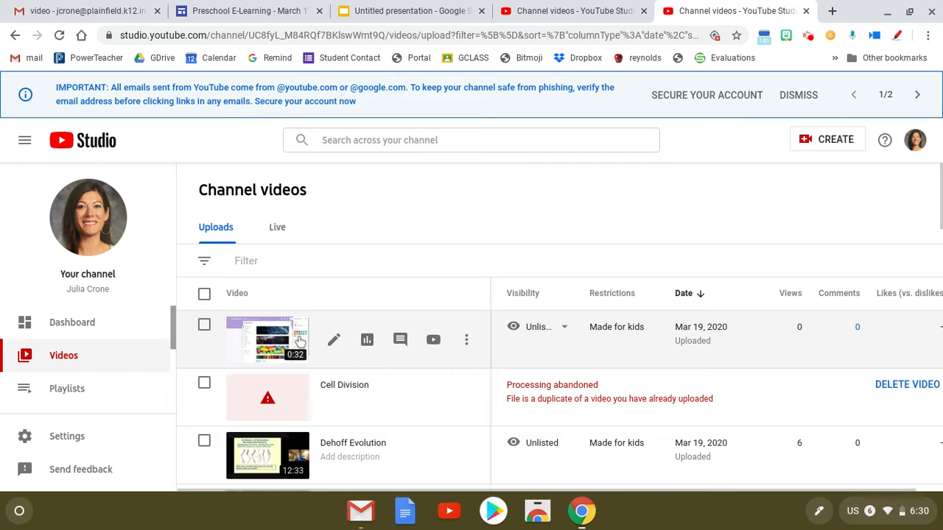
Open the details of the unlisted Cell Division upload and briefly play its preview.
click(275, 347)
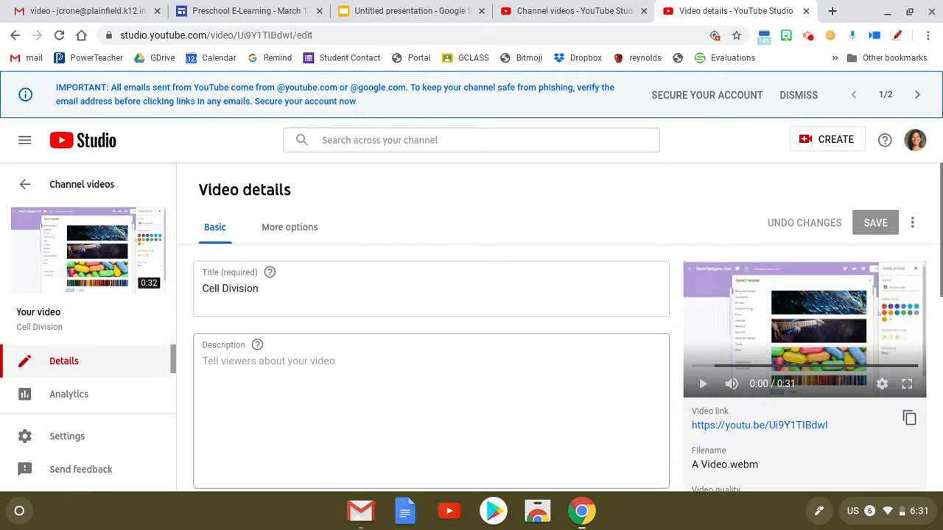
click(703, 384)
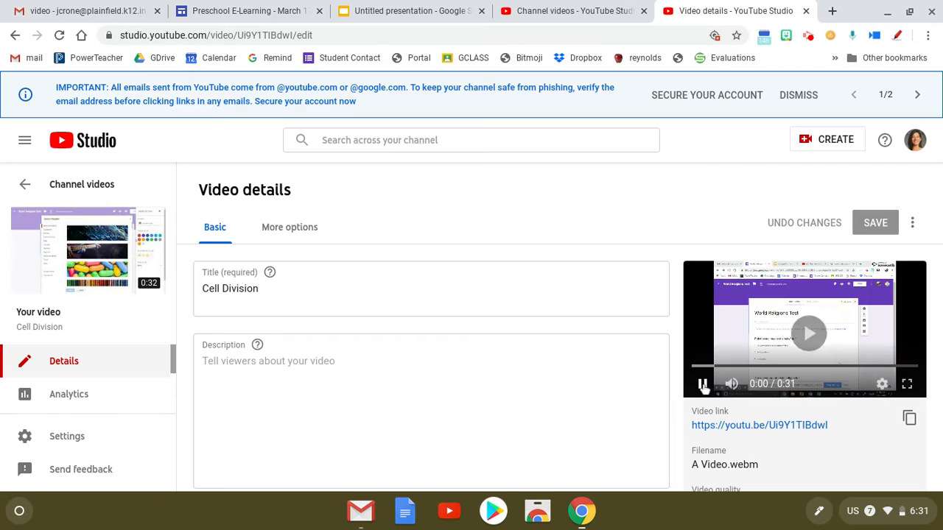
click(703, 383)
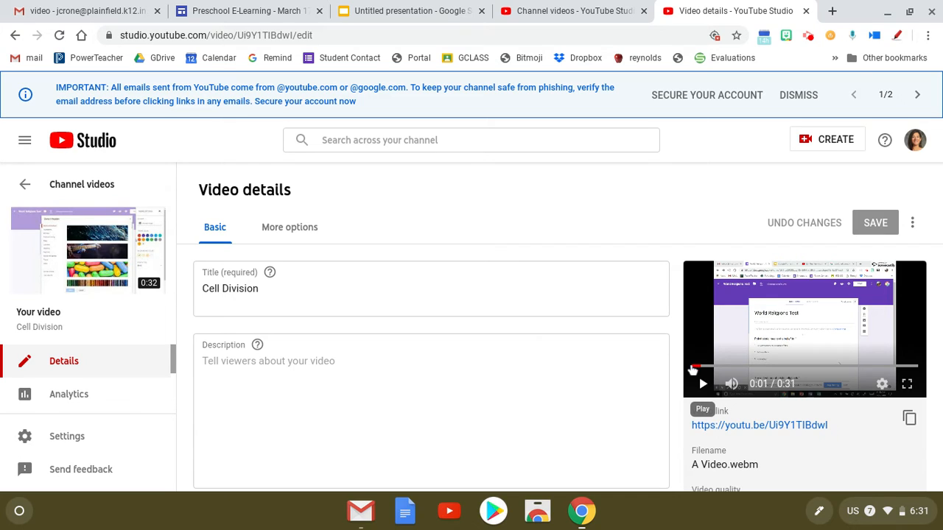
Open the YouTube home page in a new browser tab.
click(833, 10)
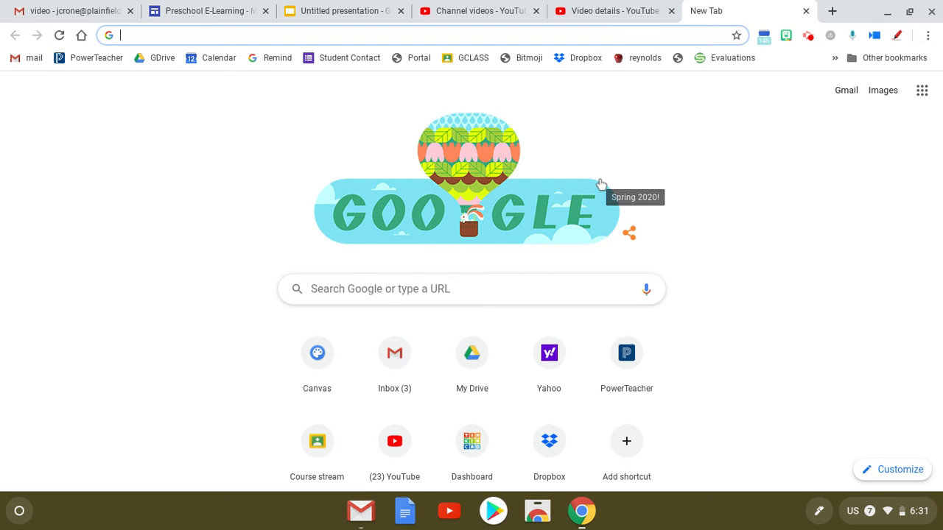
text(yuo)
key(Return)
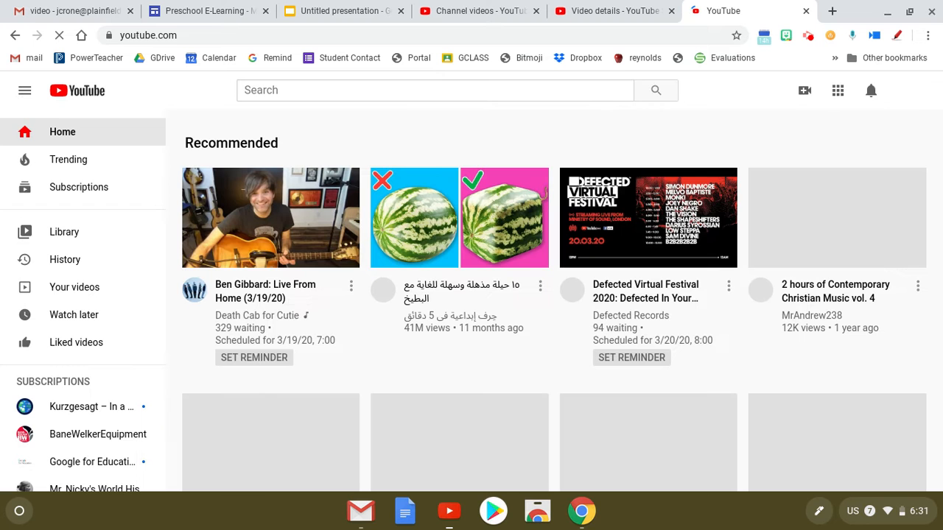
Review the uploads on your own channel page and open the channel's video list in YouTube Studio.
click(76, 289)
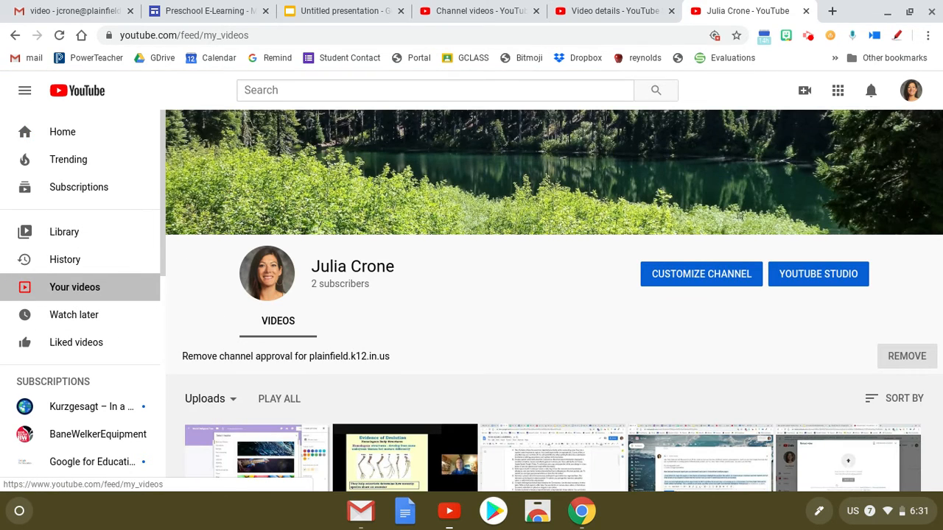
scroll(554, 299, down, 3)
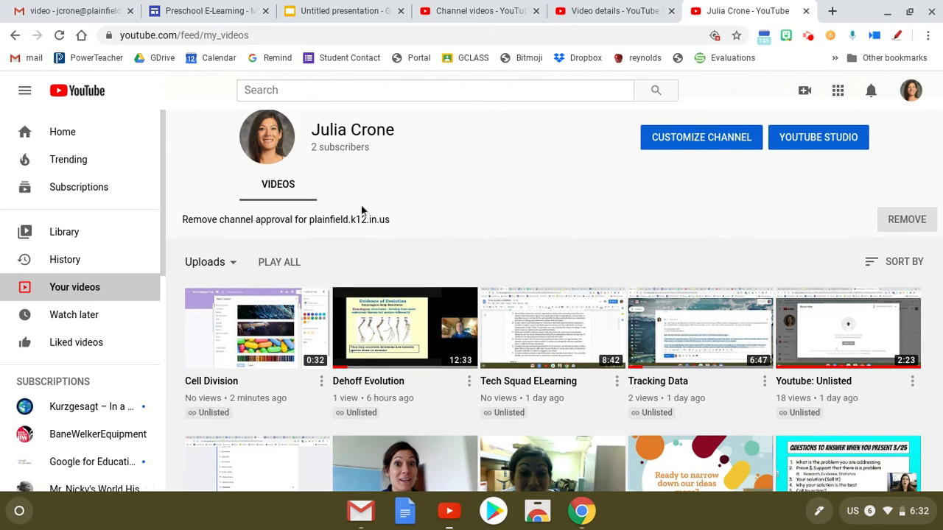
click(803, 142)
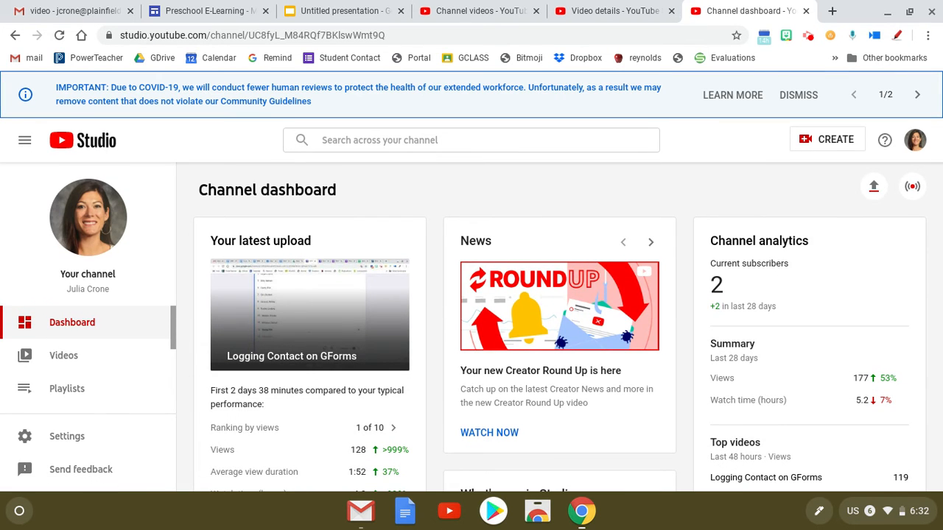
click(83, 356)
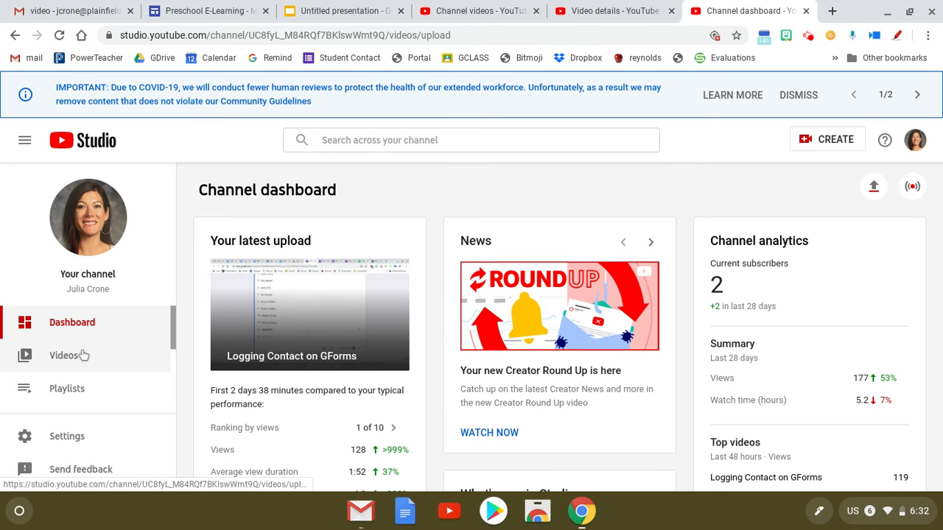